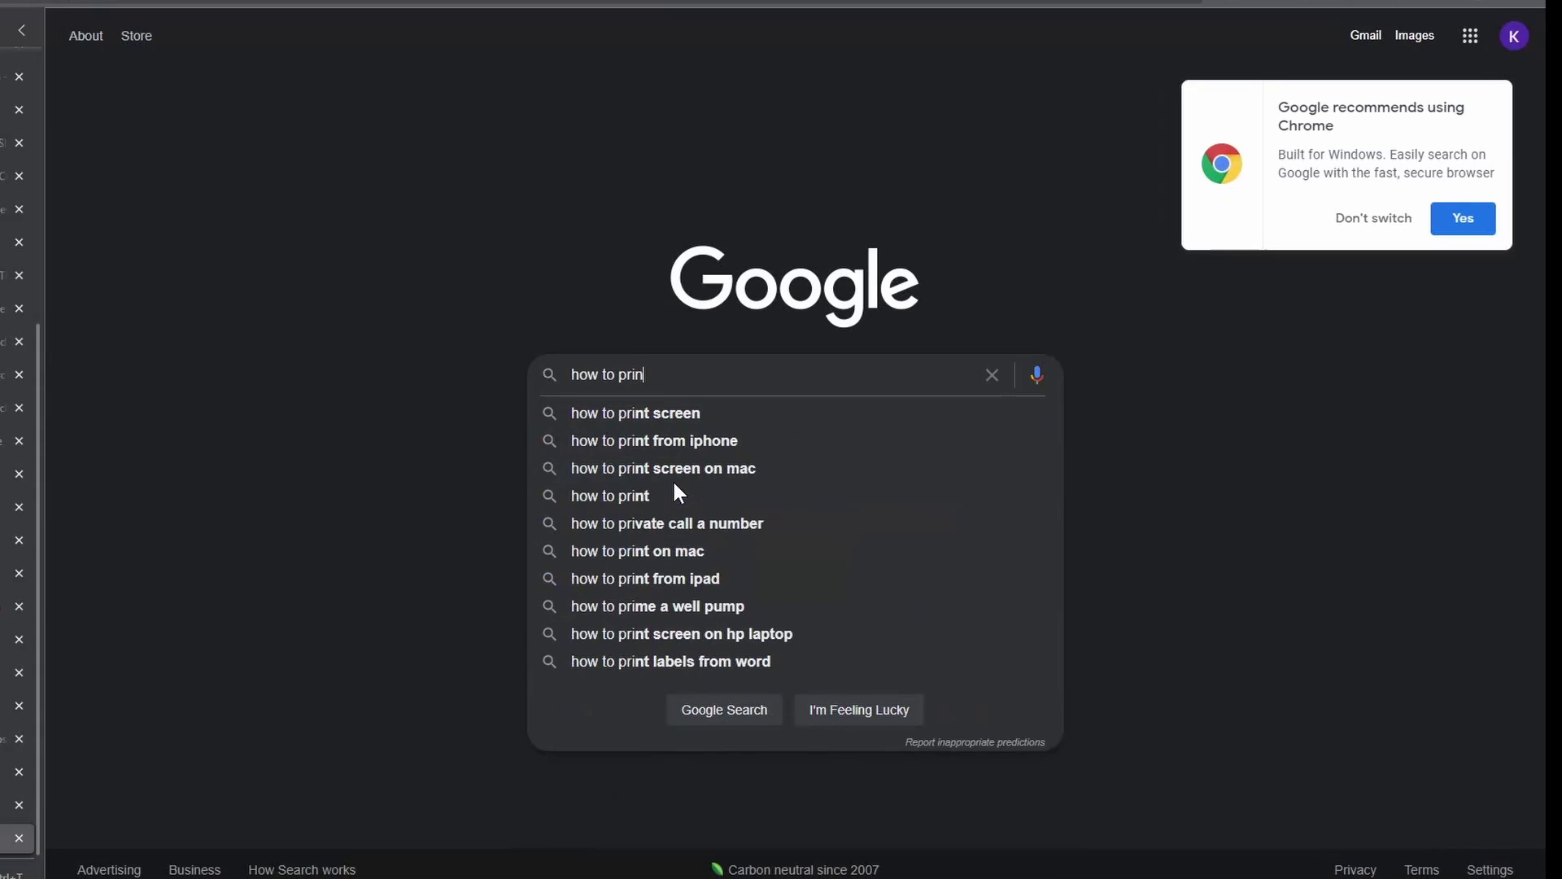
pyautogui.write('hgel')
# Erase the mistyped letters in the Google search query.
pyautogui.press('BackSpace')
pyautogui.press('BackSpace')
pyautogui.press('BackSpace')
pyautogui.write('hel')
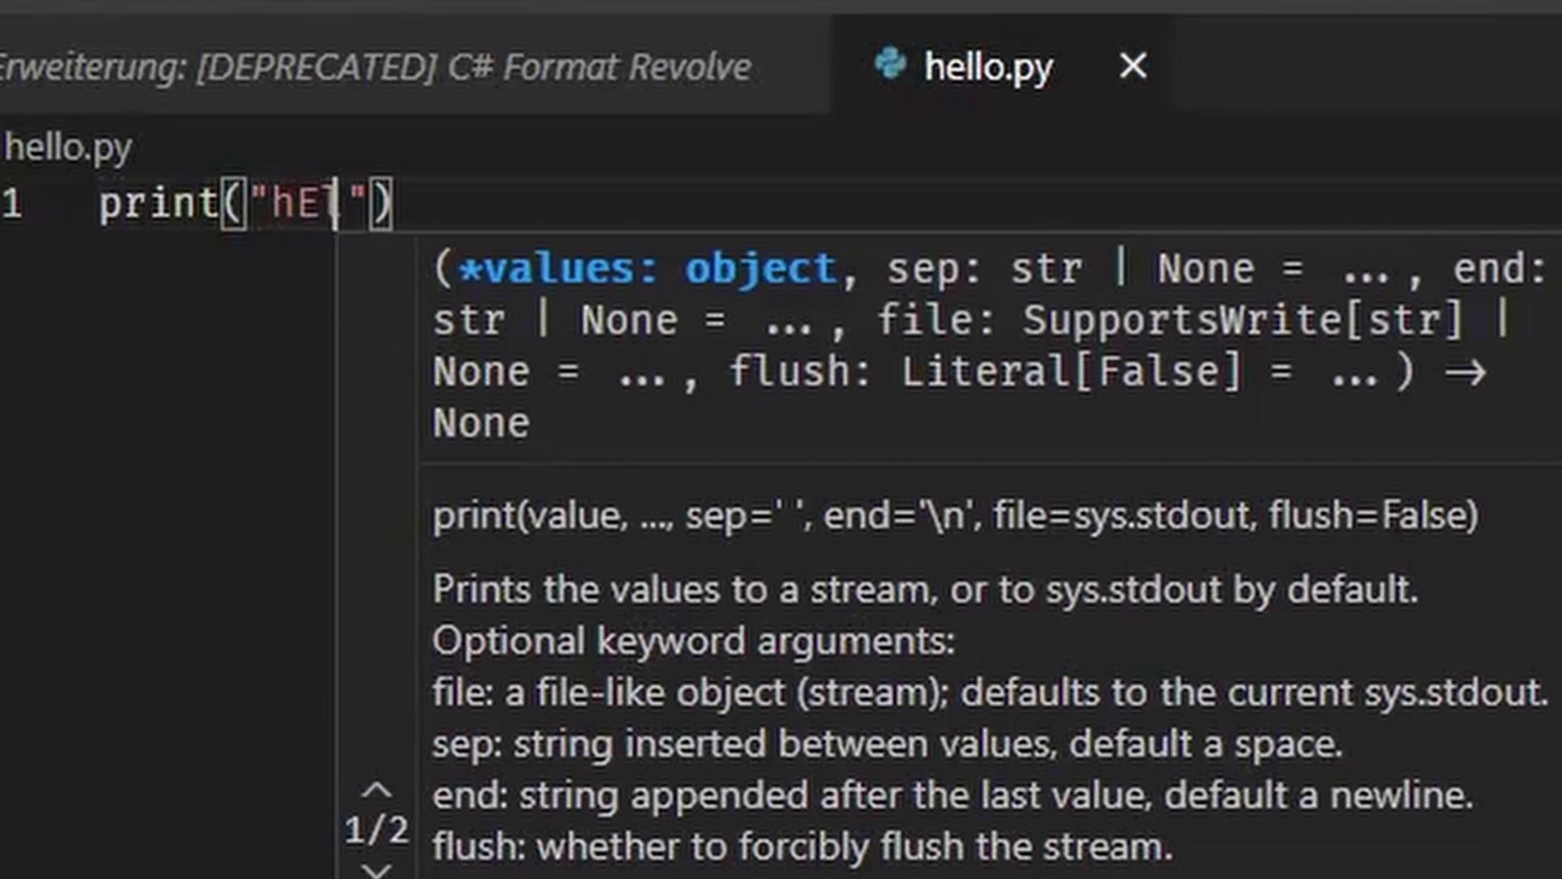
pyautogui.write('llo')
pyautogui.press('BackSpace')
pyautogui.press('BackSpace')
pyautogui.press('BackSpace')
pyautogui.write('H')
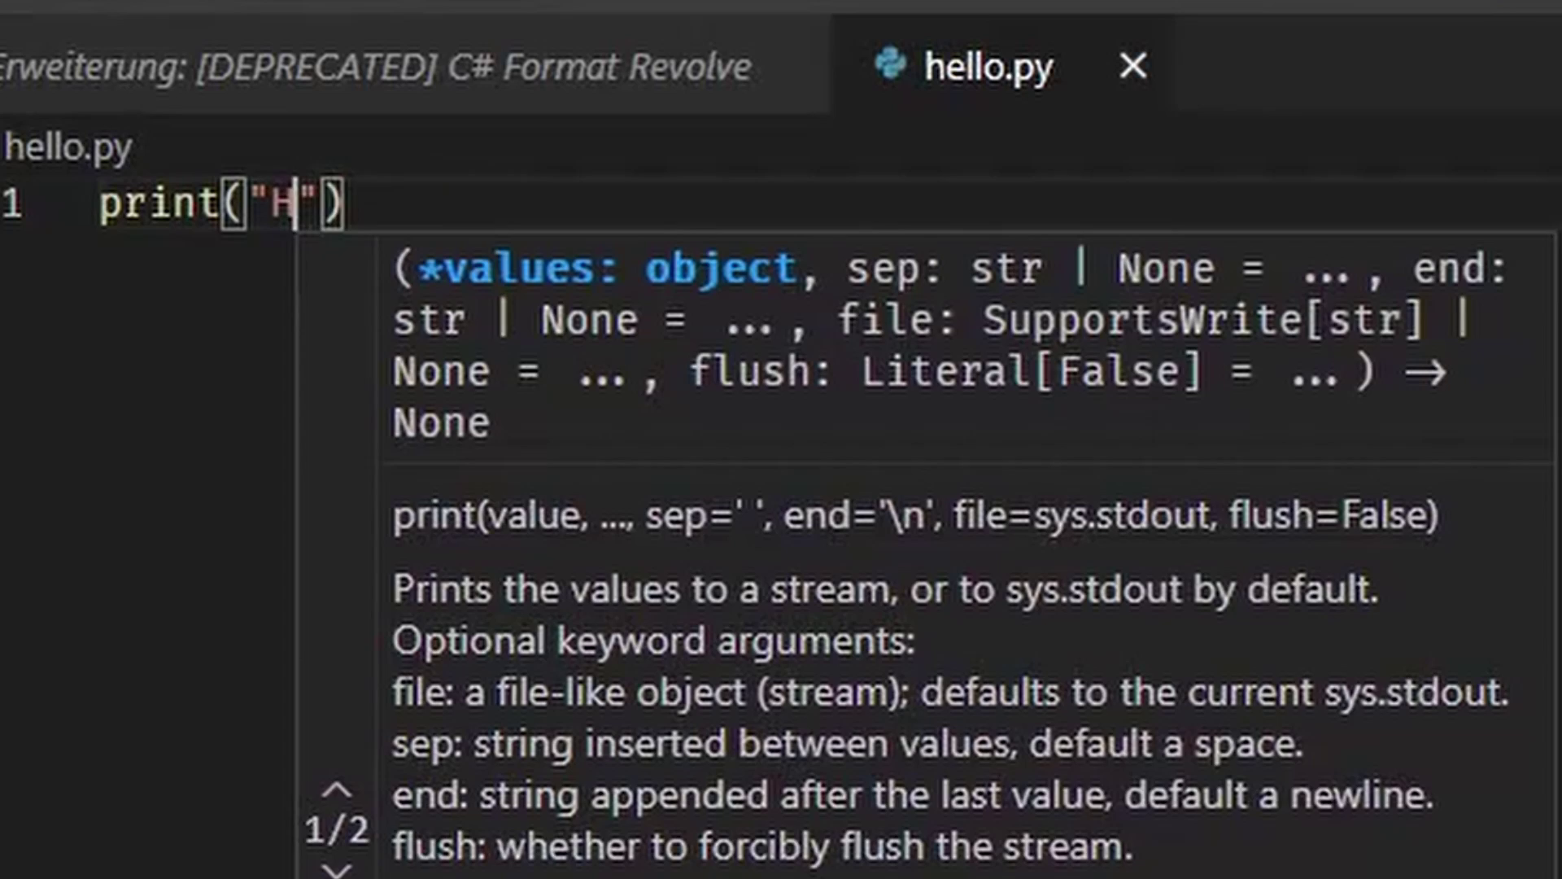
pyautogui.write('ello!')
# Write print("Hello!") in hello.py and add the #include lines to hello.cpp.
pyautogui.press('Escape')
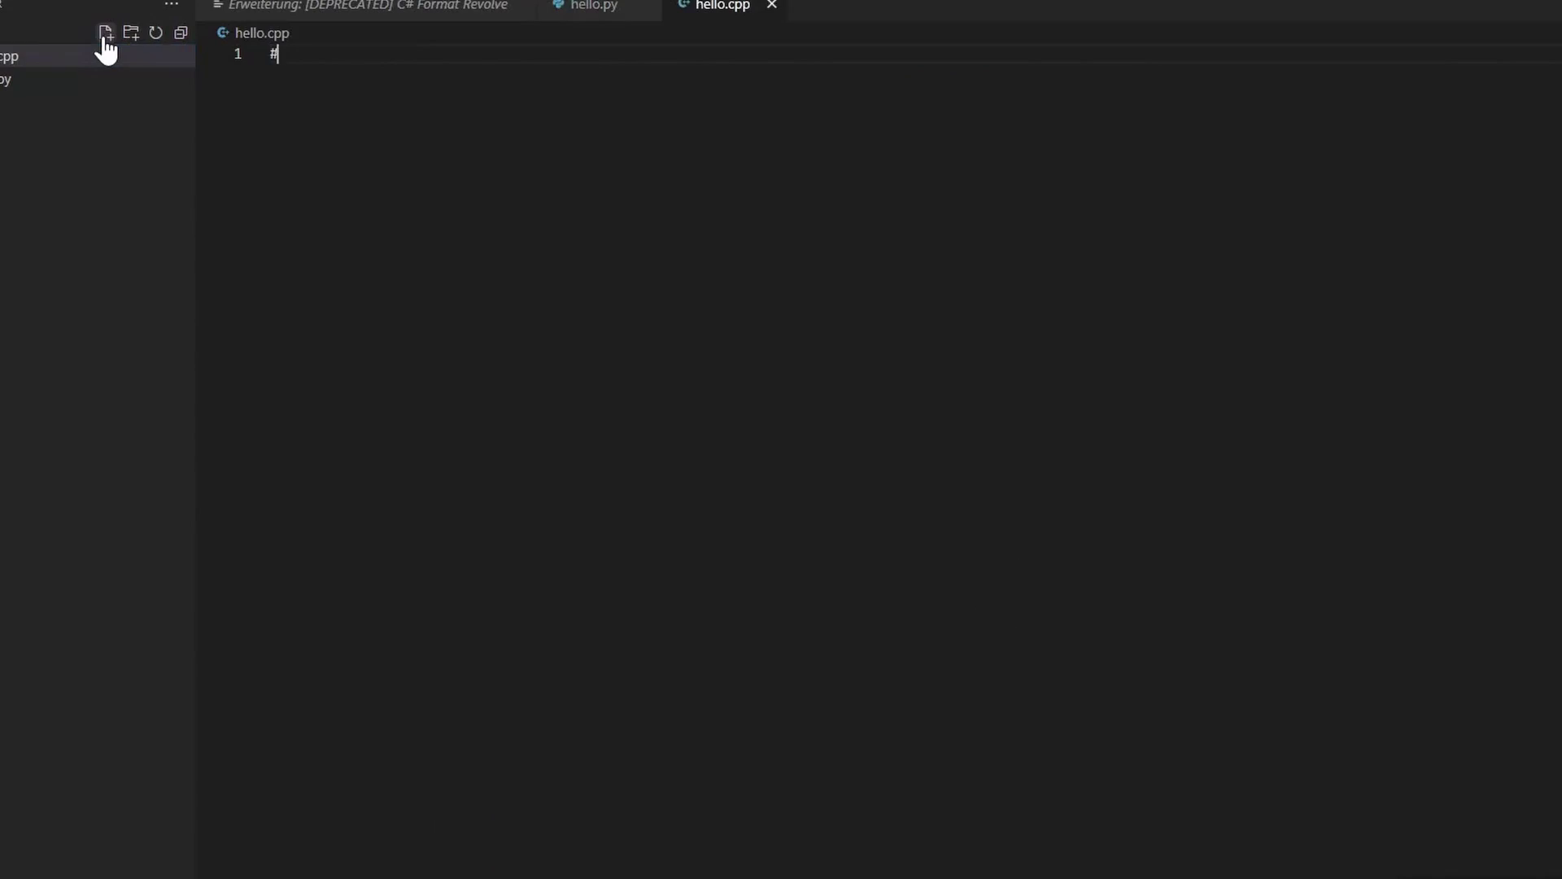
pyautogui.write('inc')
pyautogui.press('Return')
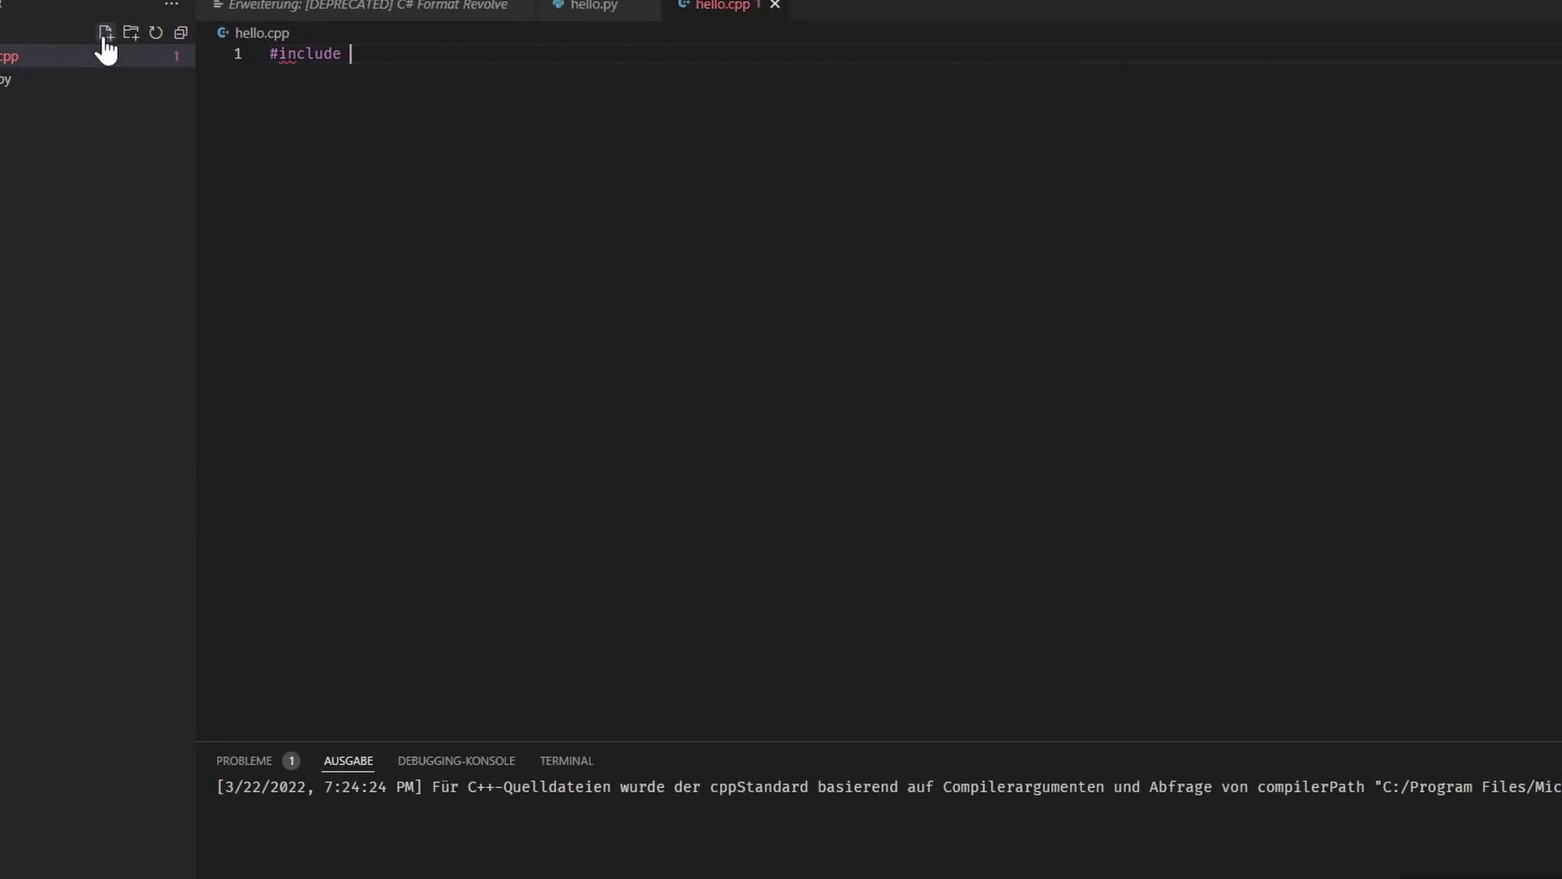
pyautogui.write('<stdio.h>')
pyautogui.press('Return')
pyautogui.write('#include <Windows.h>')
pyautogui.press('Return')
pyautogui.press('Return')
pyautogui.press('Return')
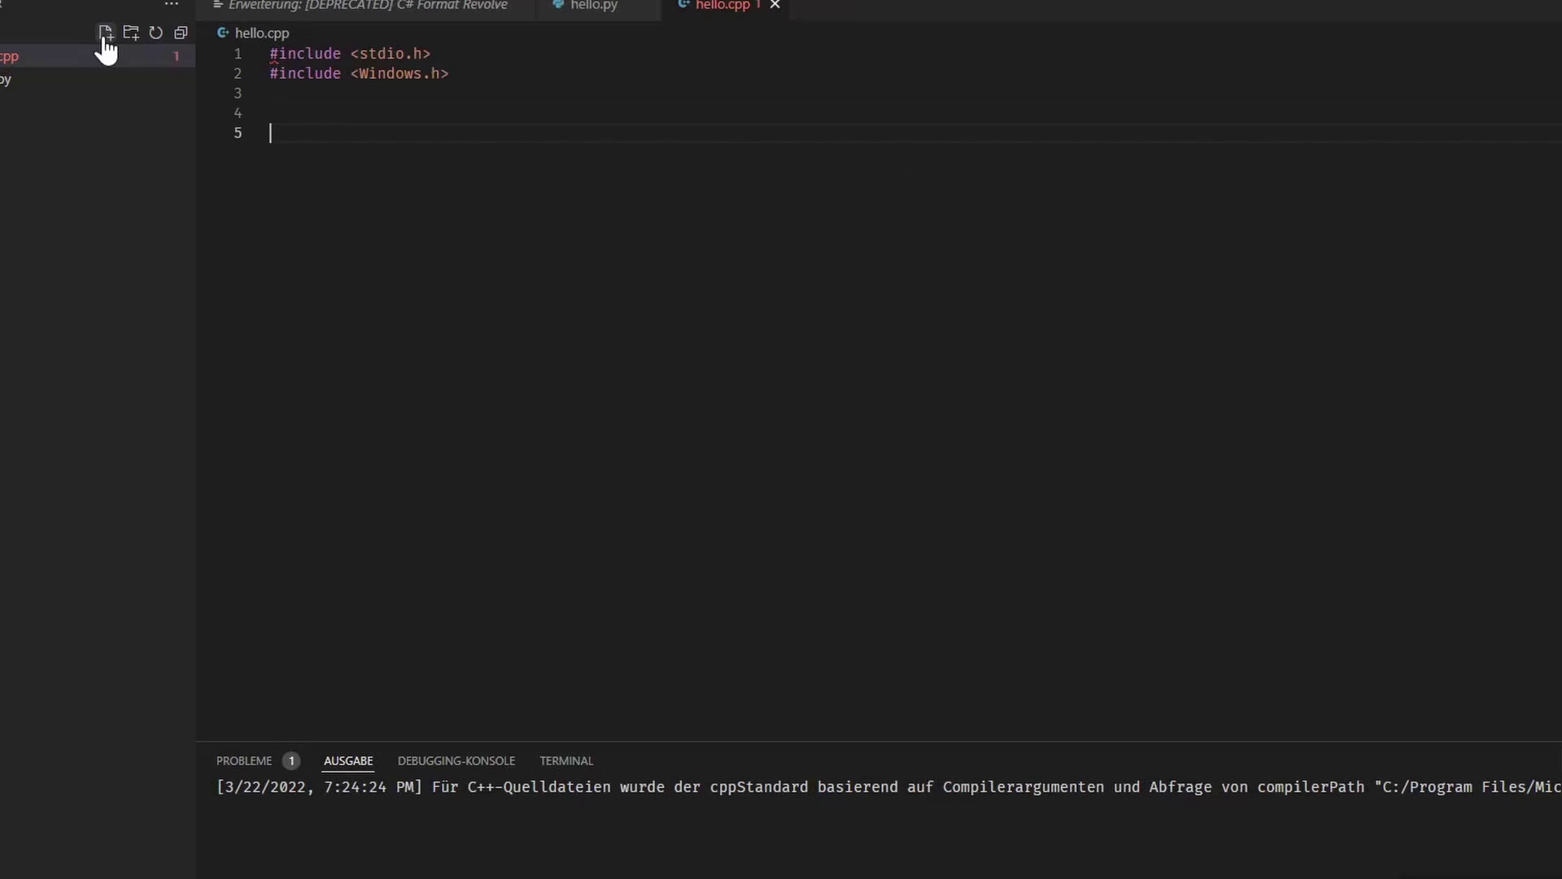
pyautogui.write('# m')
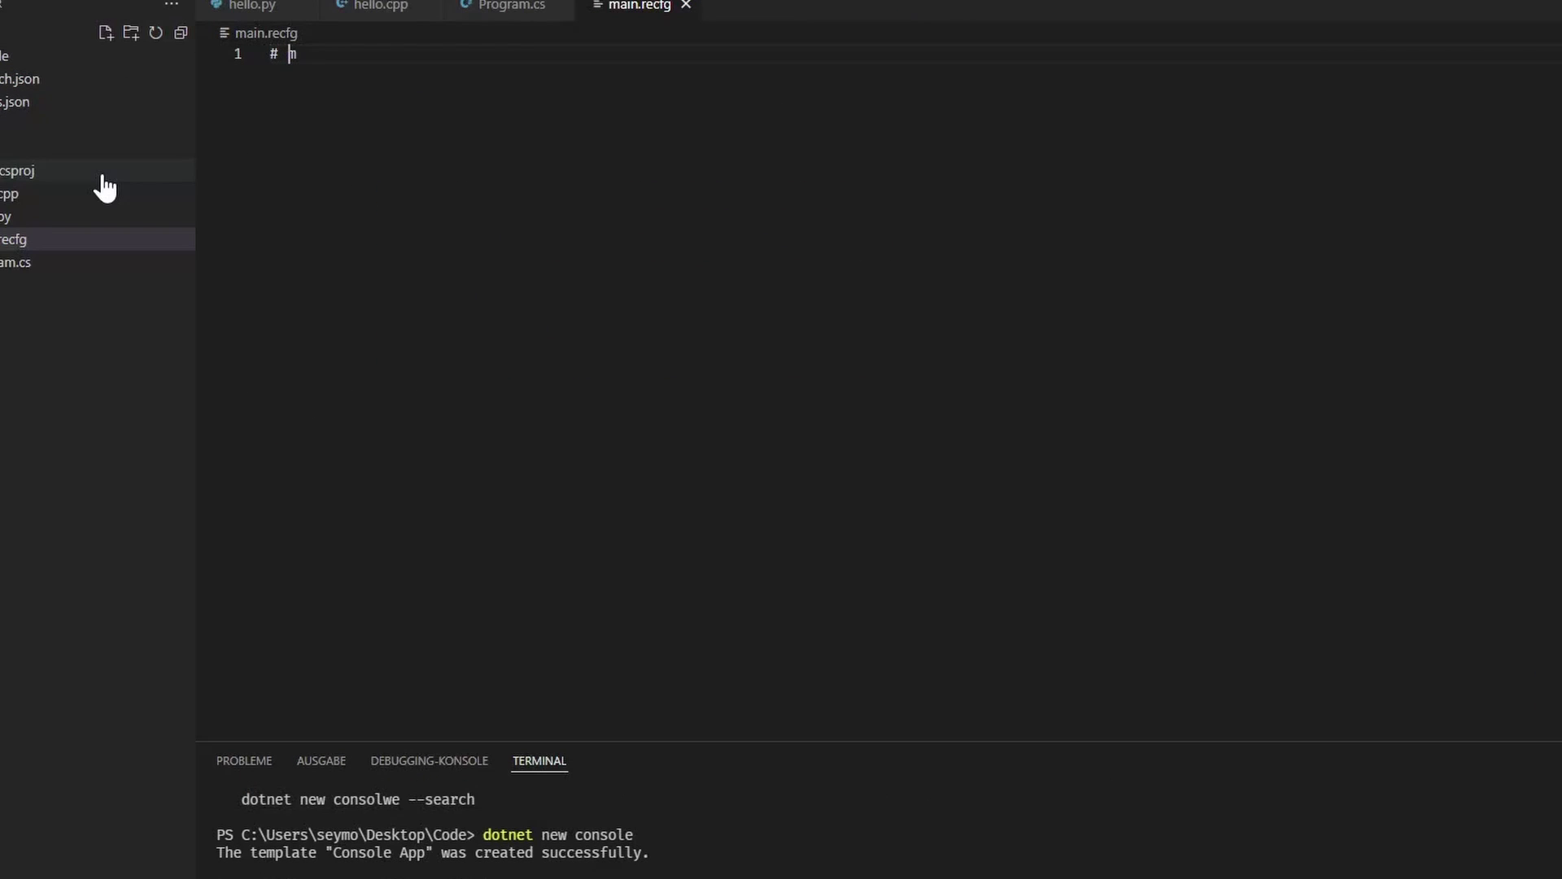
pyautogui.write('y programming language')
# Add the std::println line to main.recfg and create a new file named main.c.
pyautogui.press('Return')
pyautogui.press('Return')
pyautogui.write('std:println(')
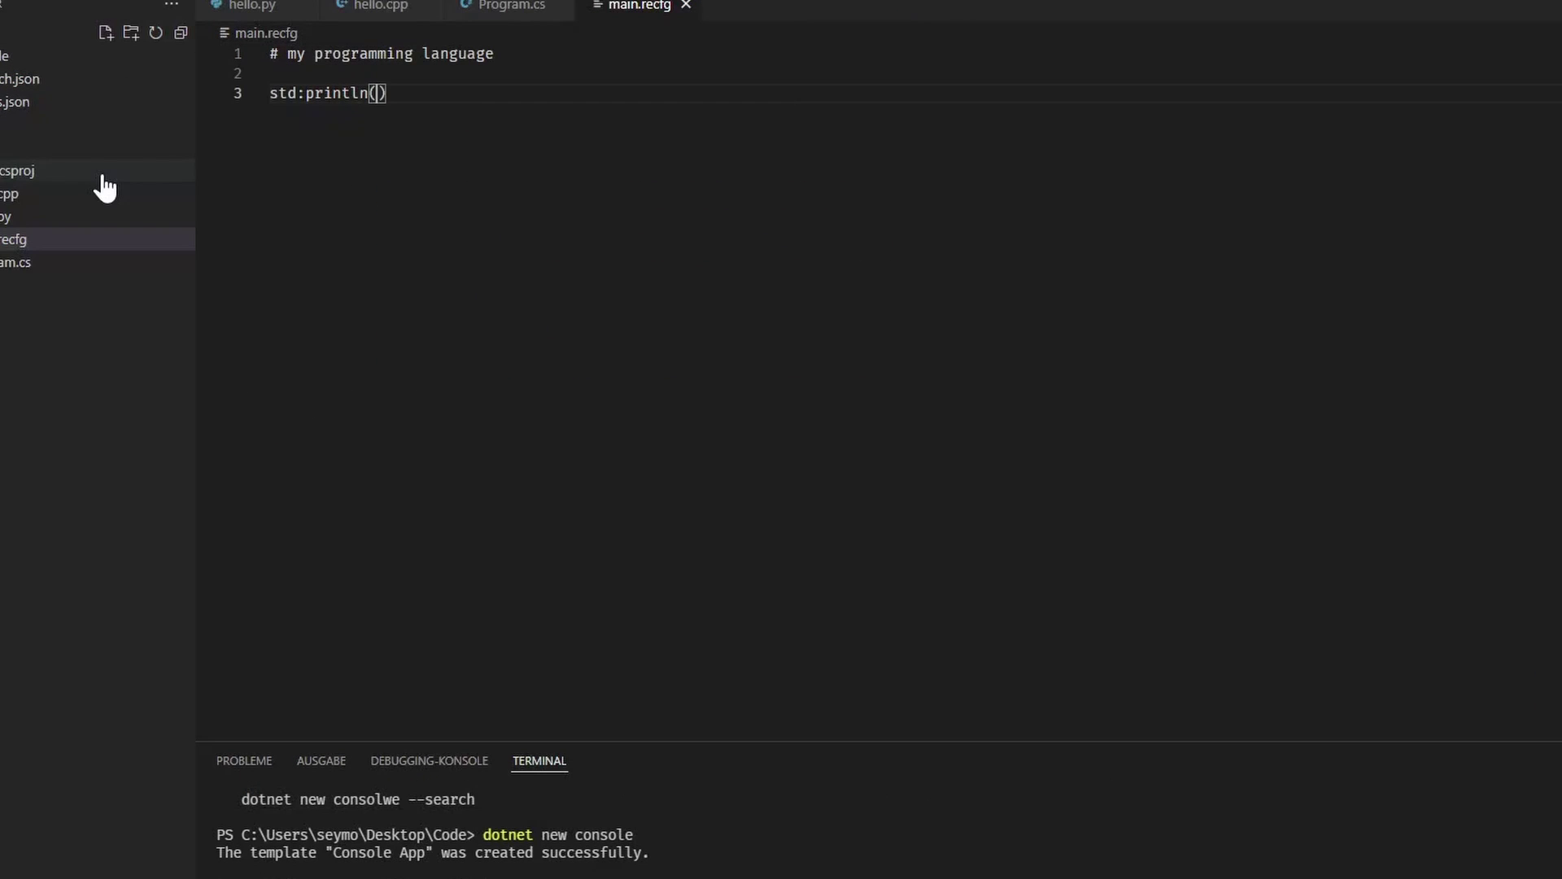
pyautogui.write('"hello")')
pyautogui.write(';')
pyautogui.click(84, 511)
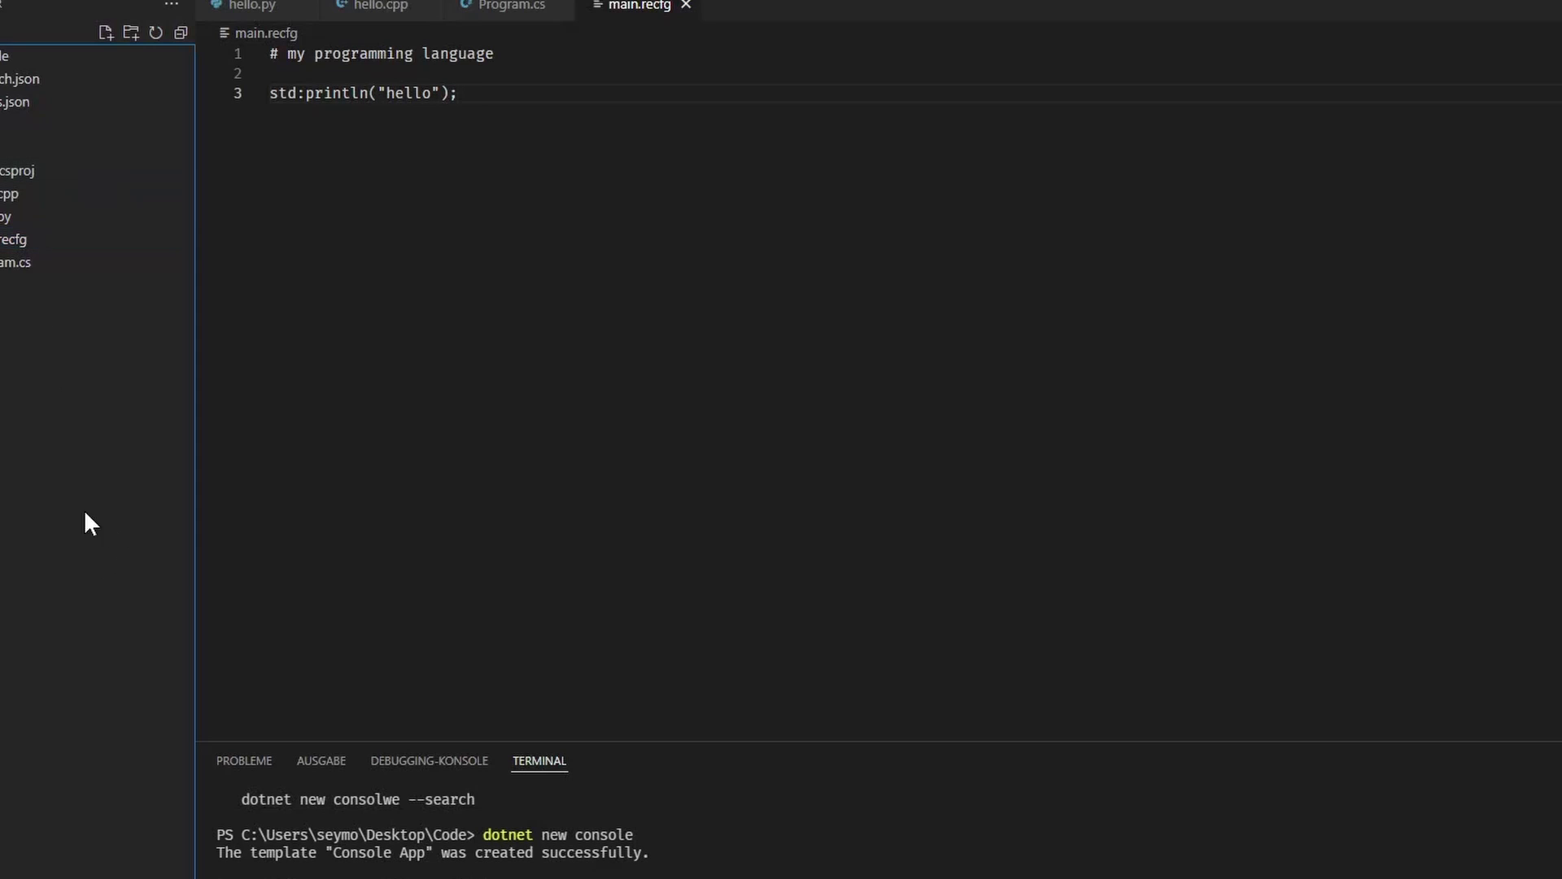
pyautogui.click(105, 31)
pyautogui.write('main.c')
pyautogui.press('Return')
pyautogui.write('void mai')
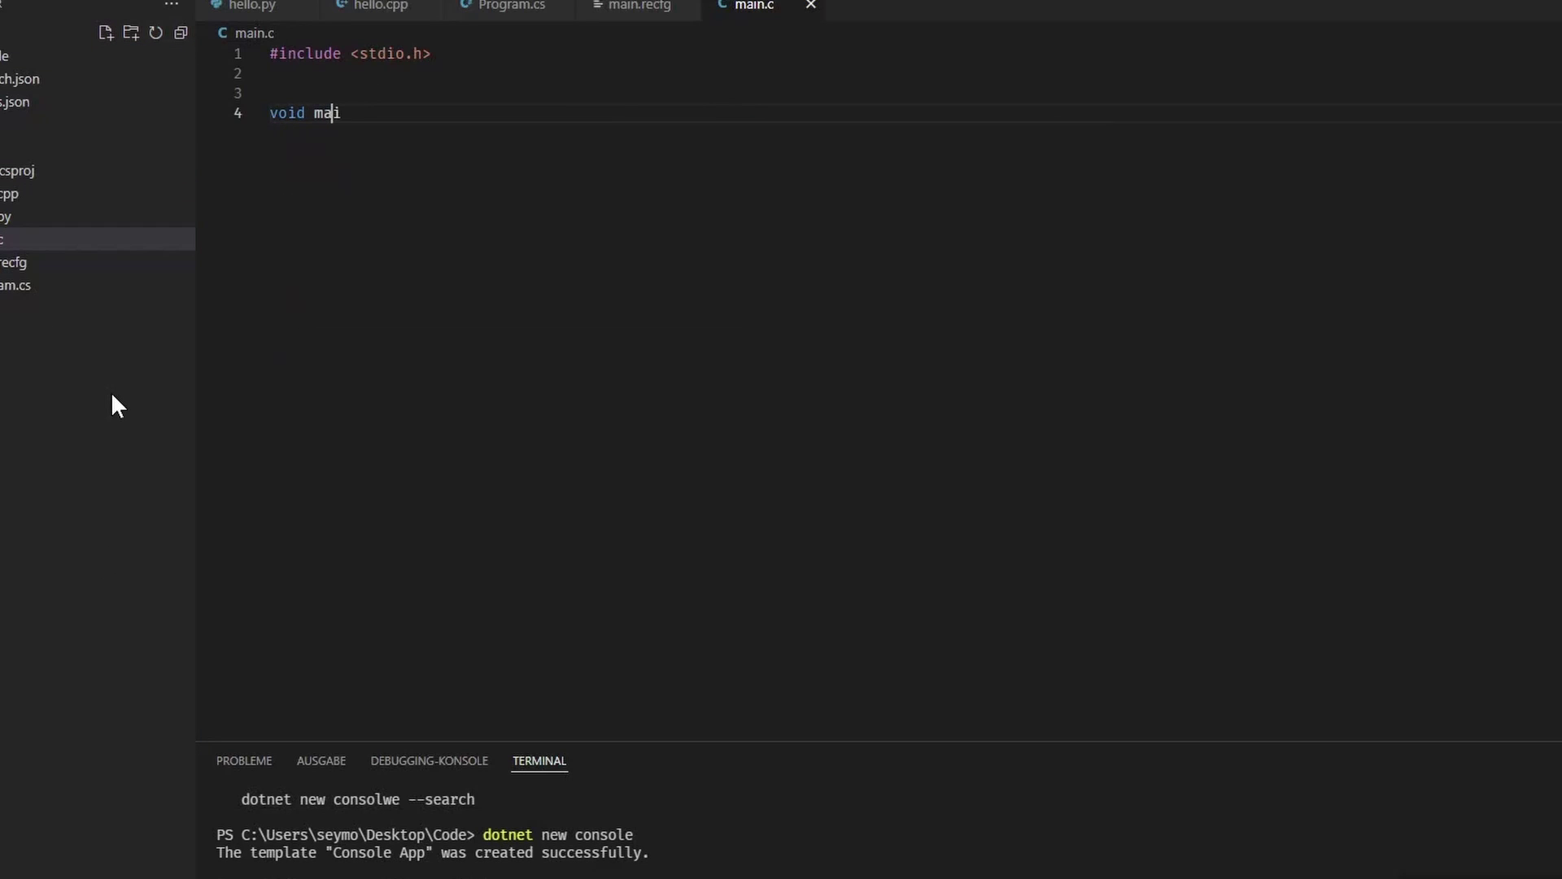
pyautogui.write('n(')
# Write hello-world code in main.c and main.d, fixing typos in the declaration and Hello string.
pyautogui.press('BackSpace')
pyautogui.press('BackSpace')
pyautogui.press('BackSpace')
pyautogui.press('BackSpace')
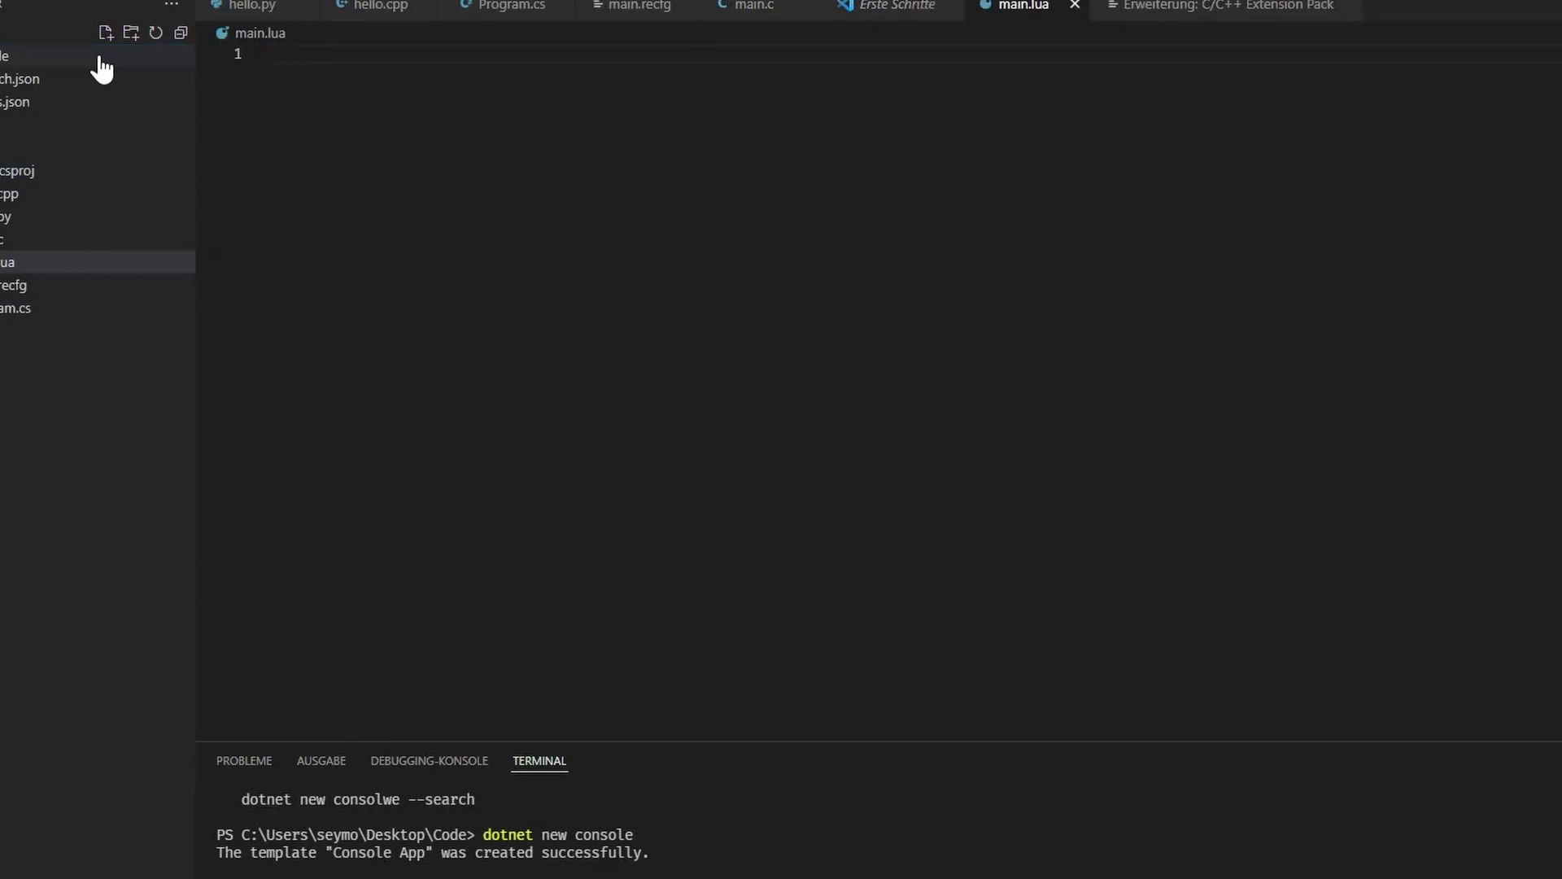
pyautogui.write('--...')
pyautogui.press('Return')
pyautogui.press('Return')
pyautogui.press('Return')
pyautogui.write('print')
pyautogui.write('("')
pyautogui.write('import')
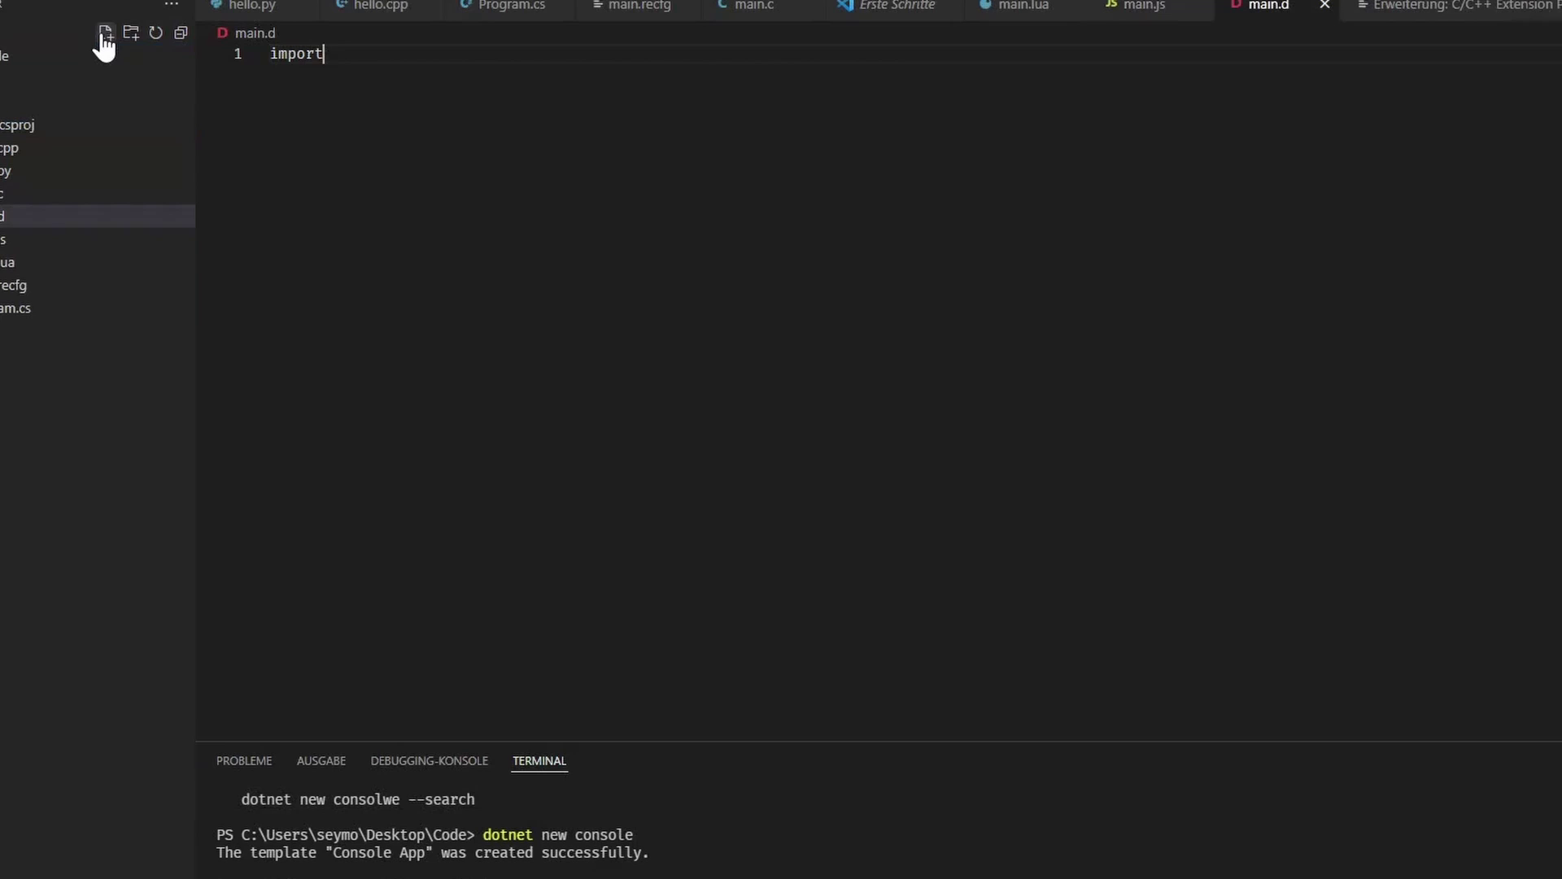
pyautogui.write(' std.stdio;')
pyautogui.press('Return')
pyautogui.press('Return')
pyautogui.write('void main() {')
pyautogui.press('Return')
pyautogui.write('wri')
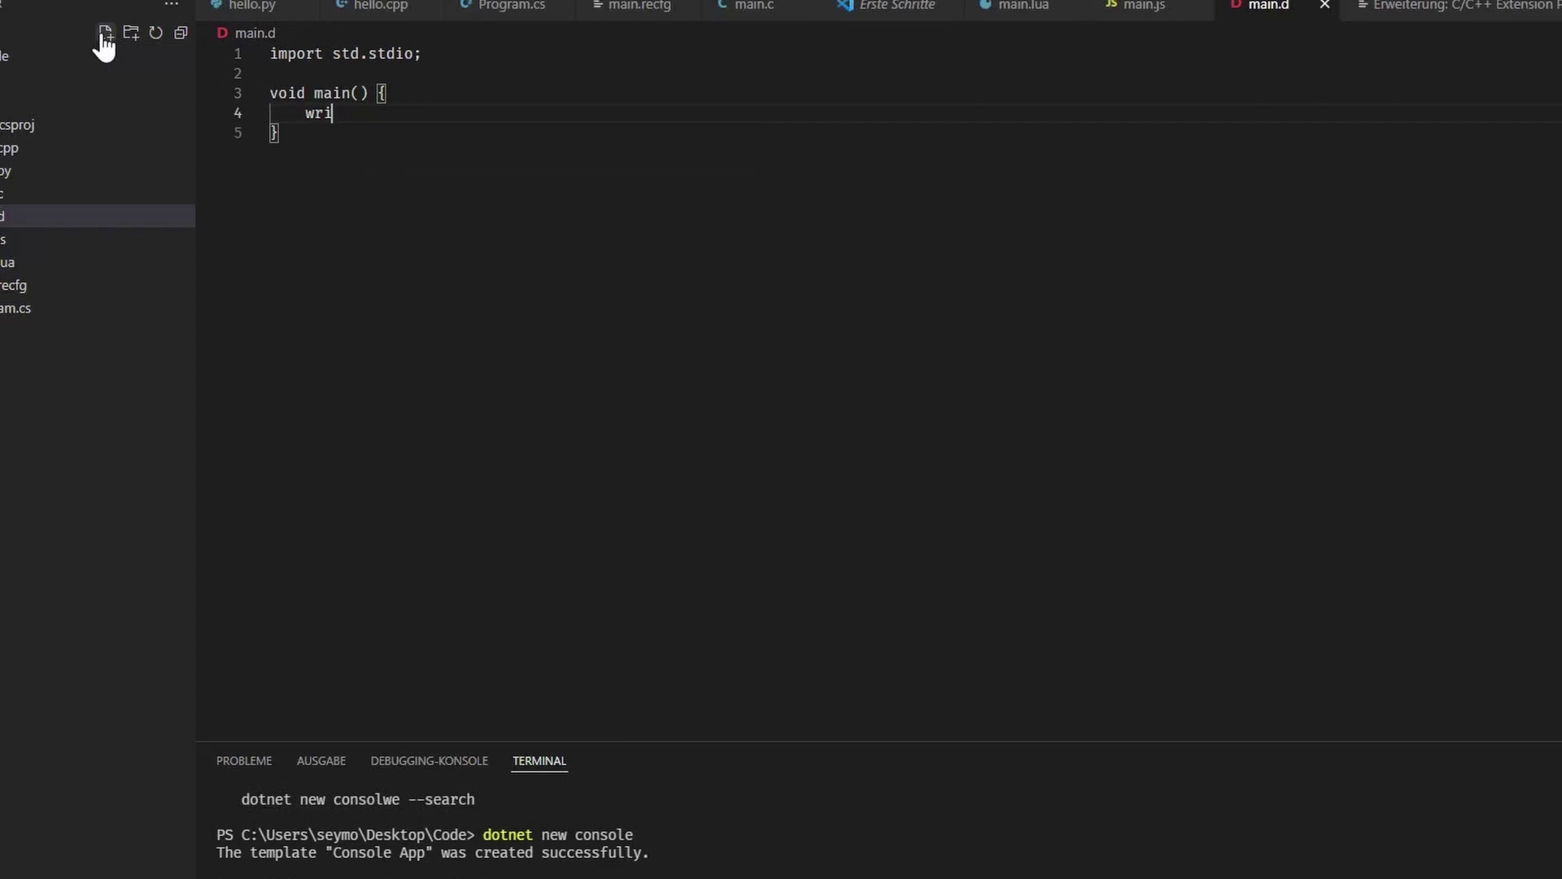
pyautogui.write('teln("Hello')
pyautogui.press('BackSpace')
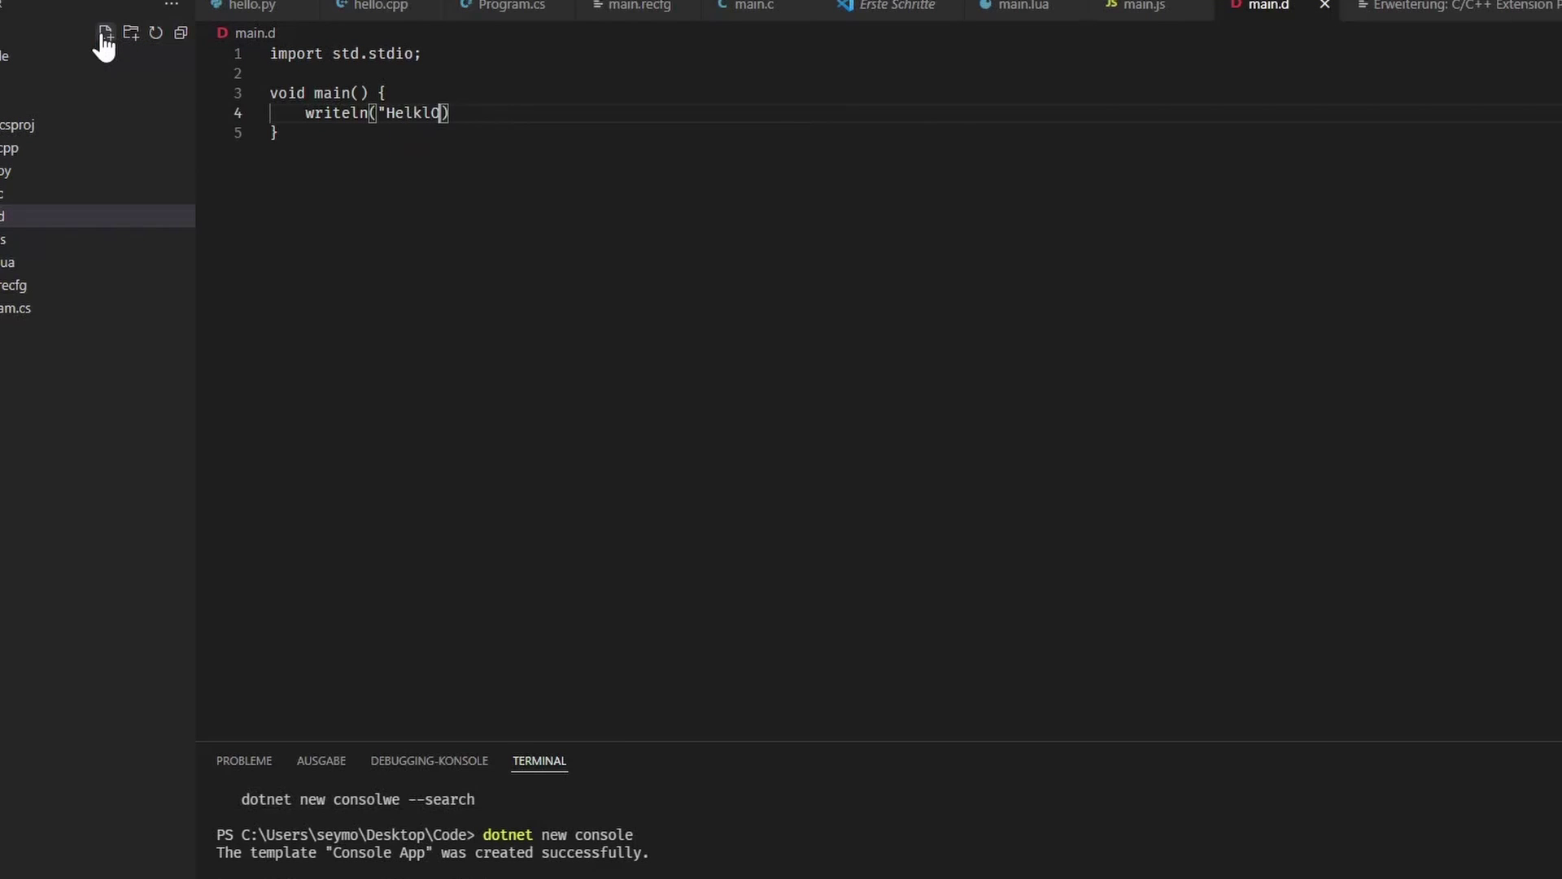
pyautogui.write('o')
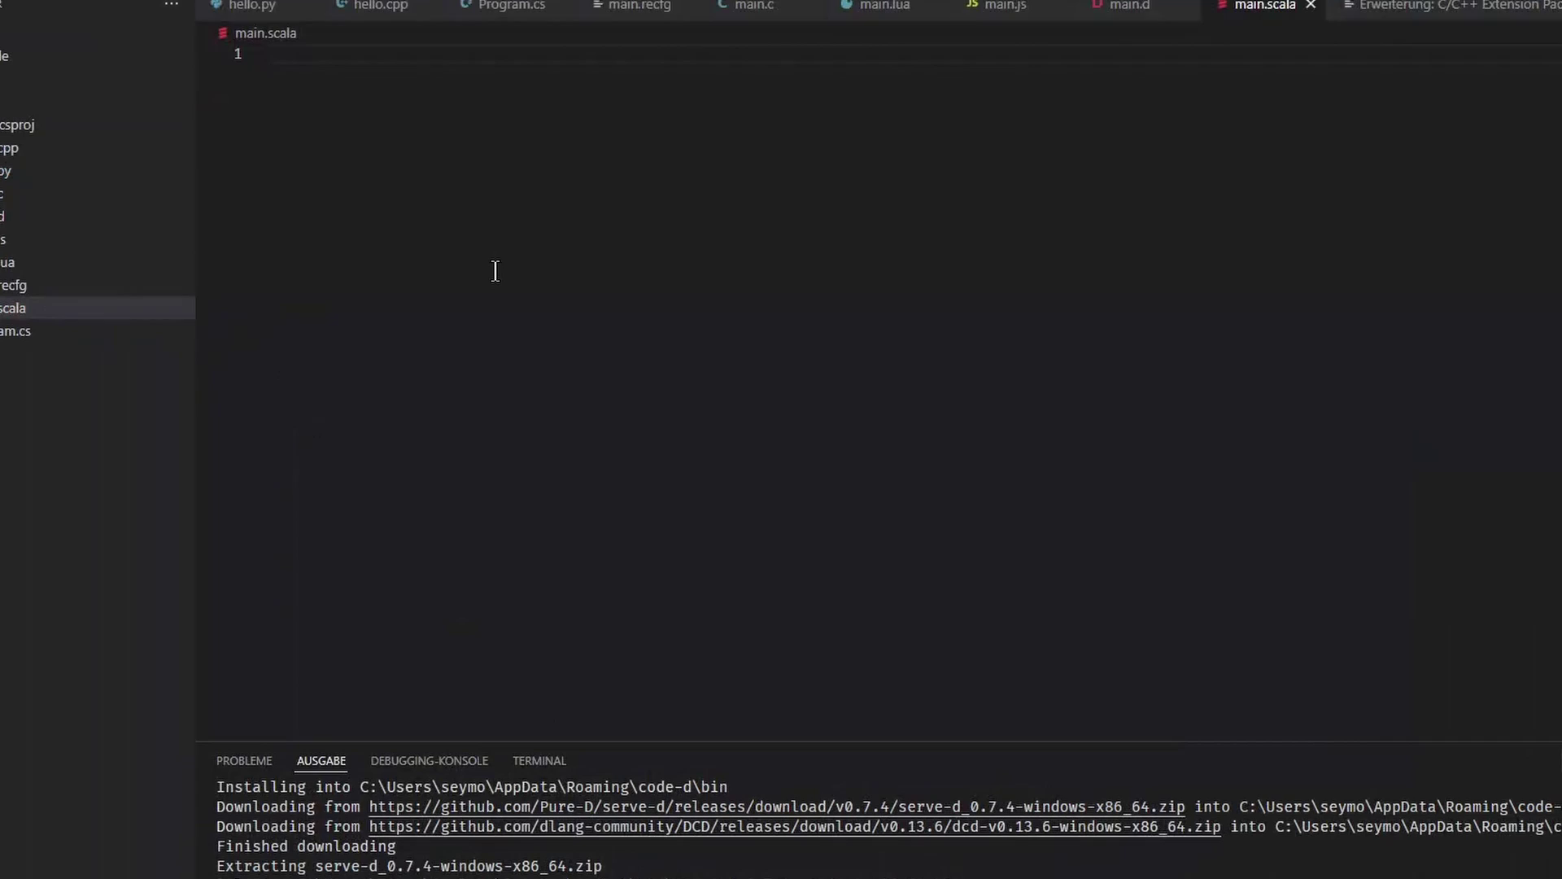
pyautogui.write('object main {')
# Add the main method in main.scala and insert a suggested function skeleton.
pyautogui.press('Return')
pyautogui.write('def main(Args: Array[String]) {')
pyautogui.press('Return')
pyautogui.write('println("')
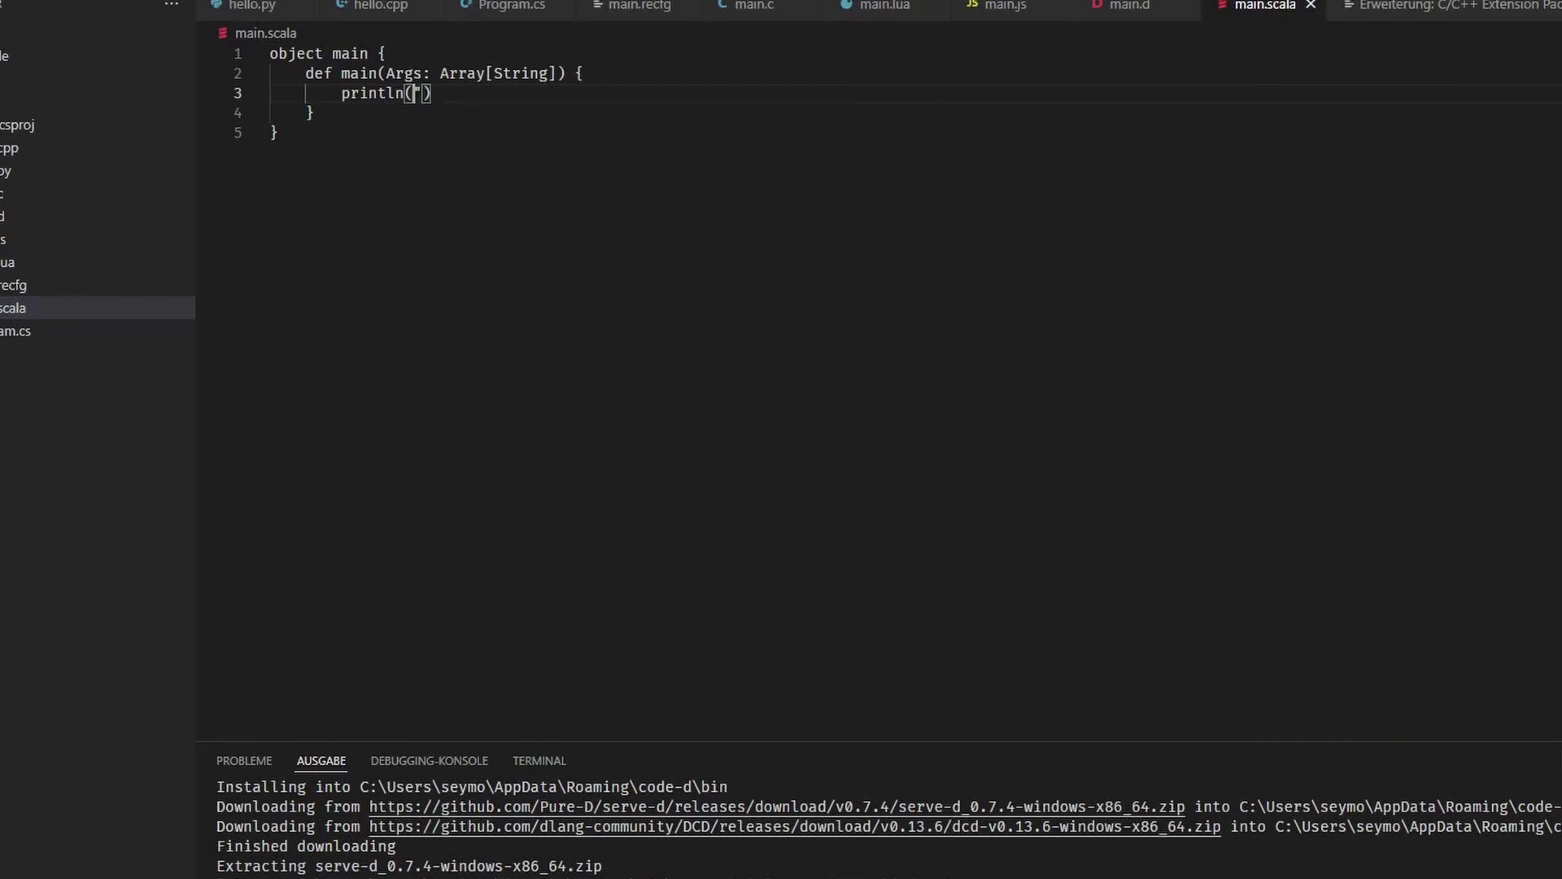
pyautogui.write('Hello')
pyautogui.write('print(')
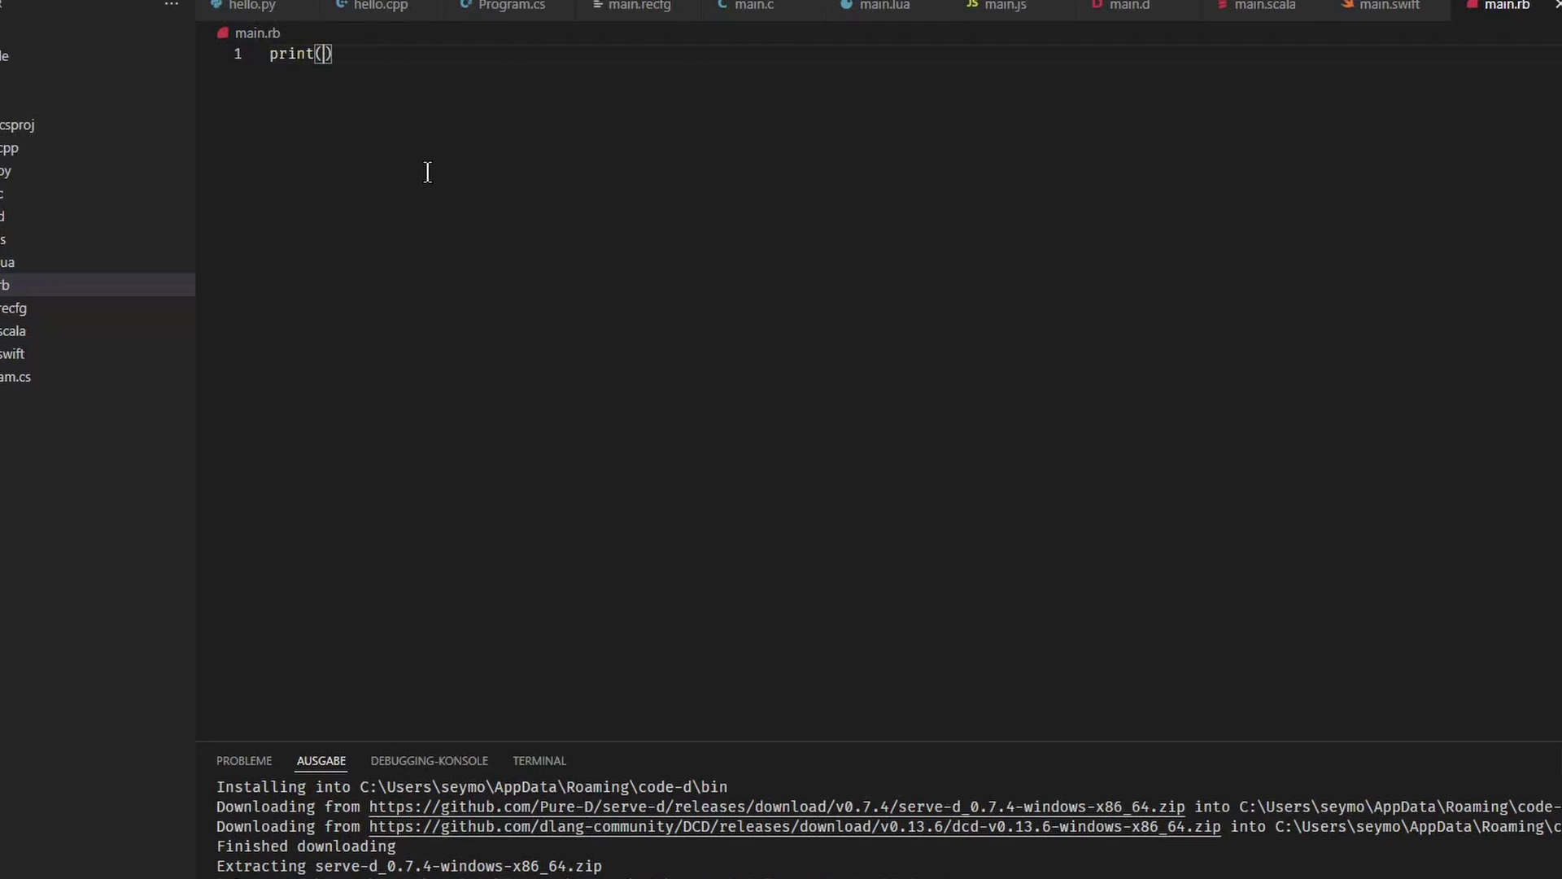
pyautogui.write('"Hello')
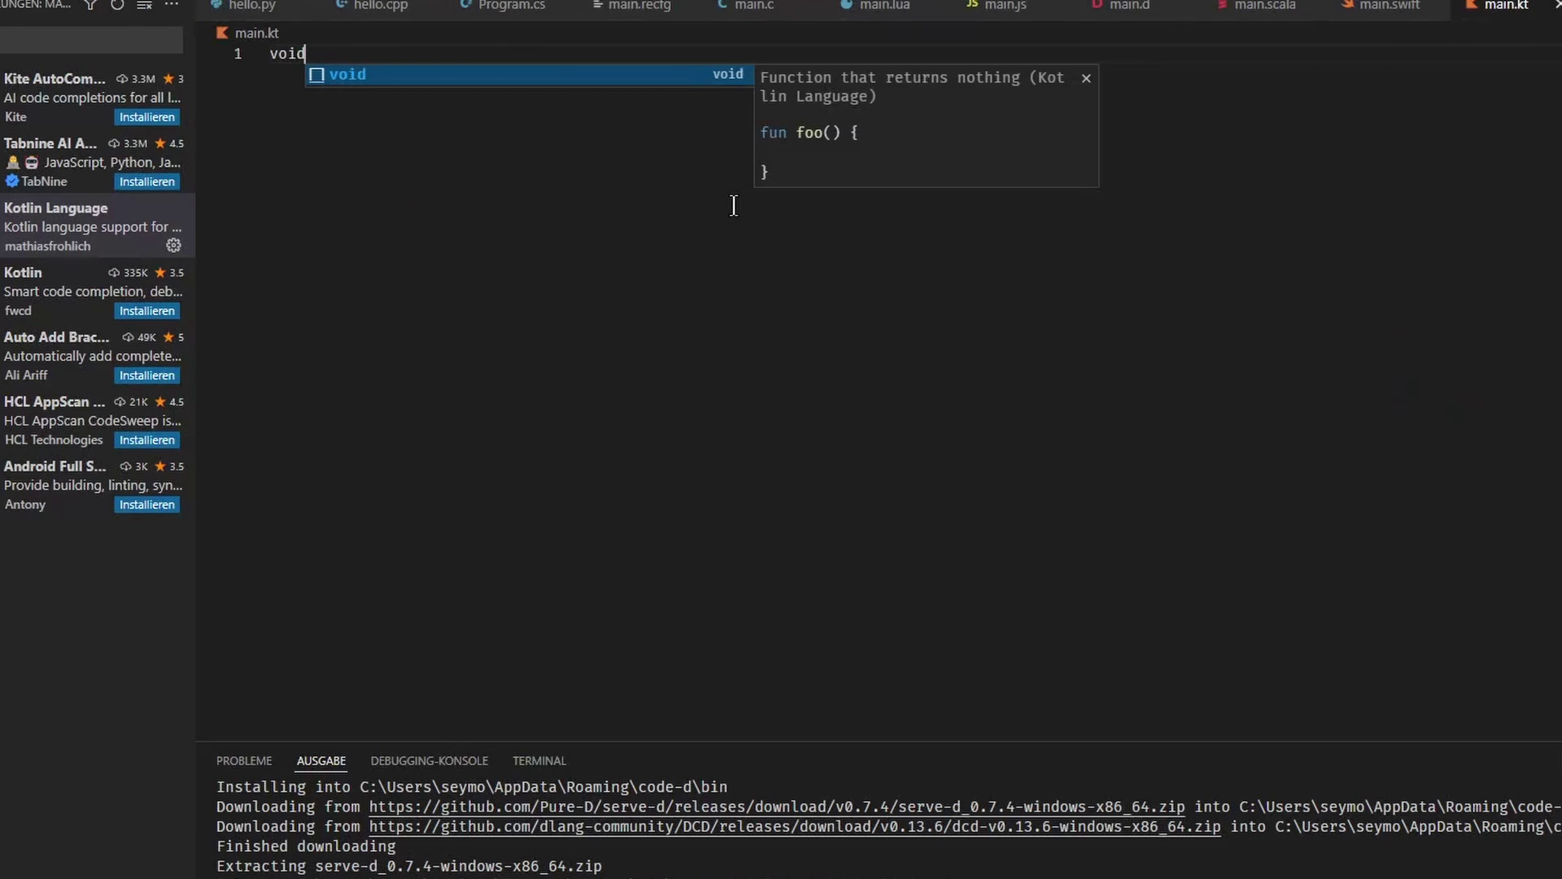
pyautogui.press('Return')
pyautogui.write('m() {')
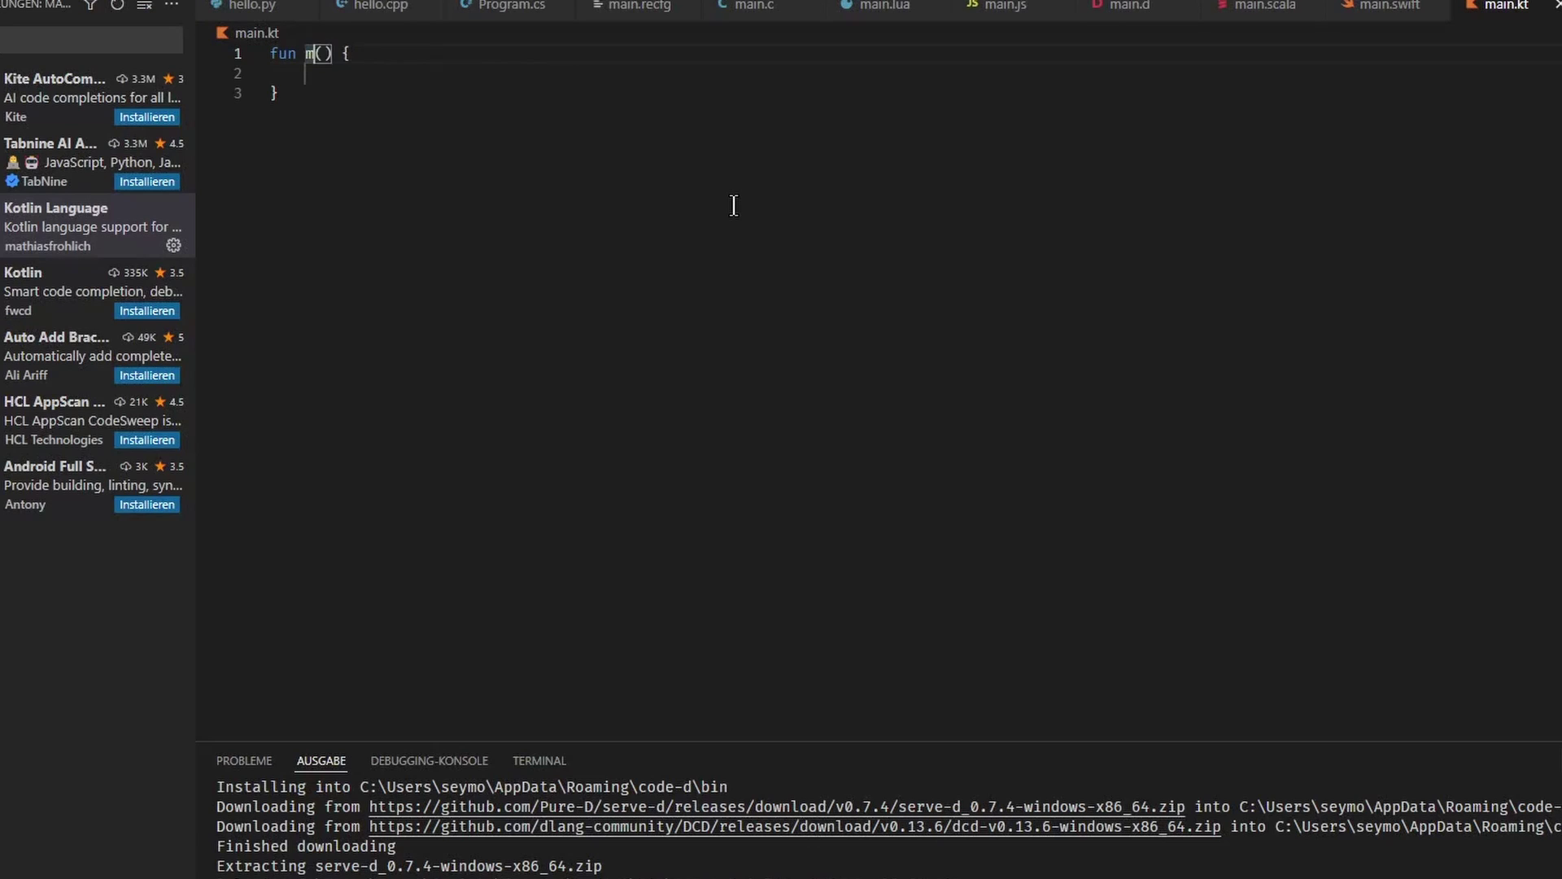
pyautogui.write('ain')
pyautogui.write('e')
pyautogui.write('cho ')
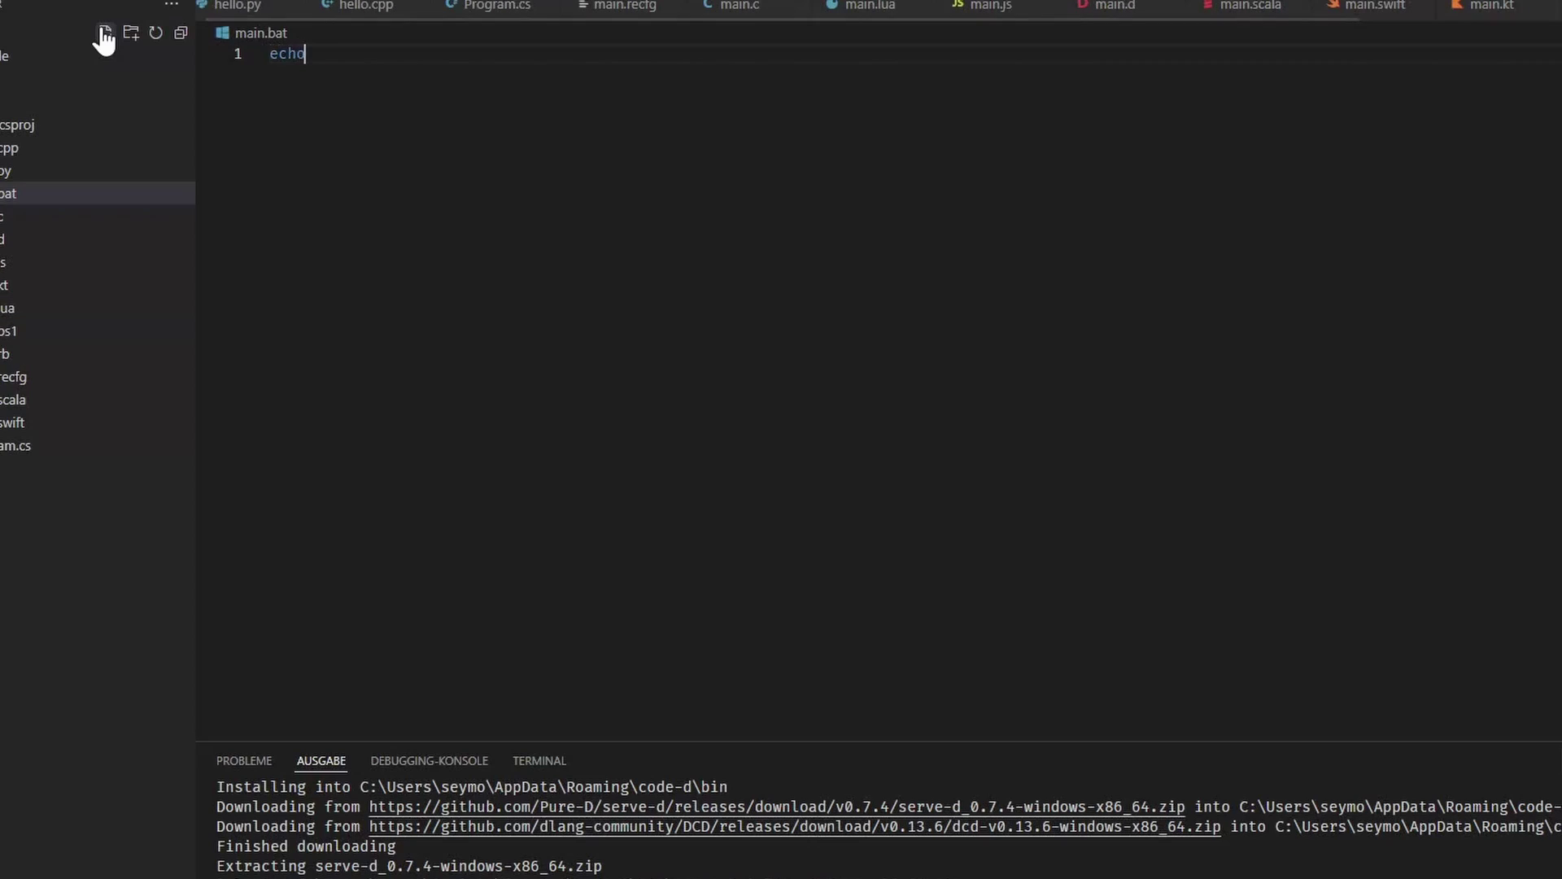
pyautogui.write('"He')
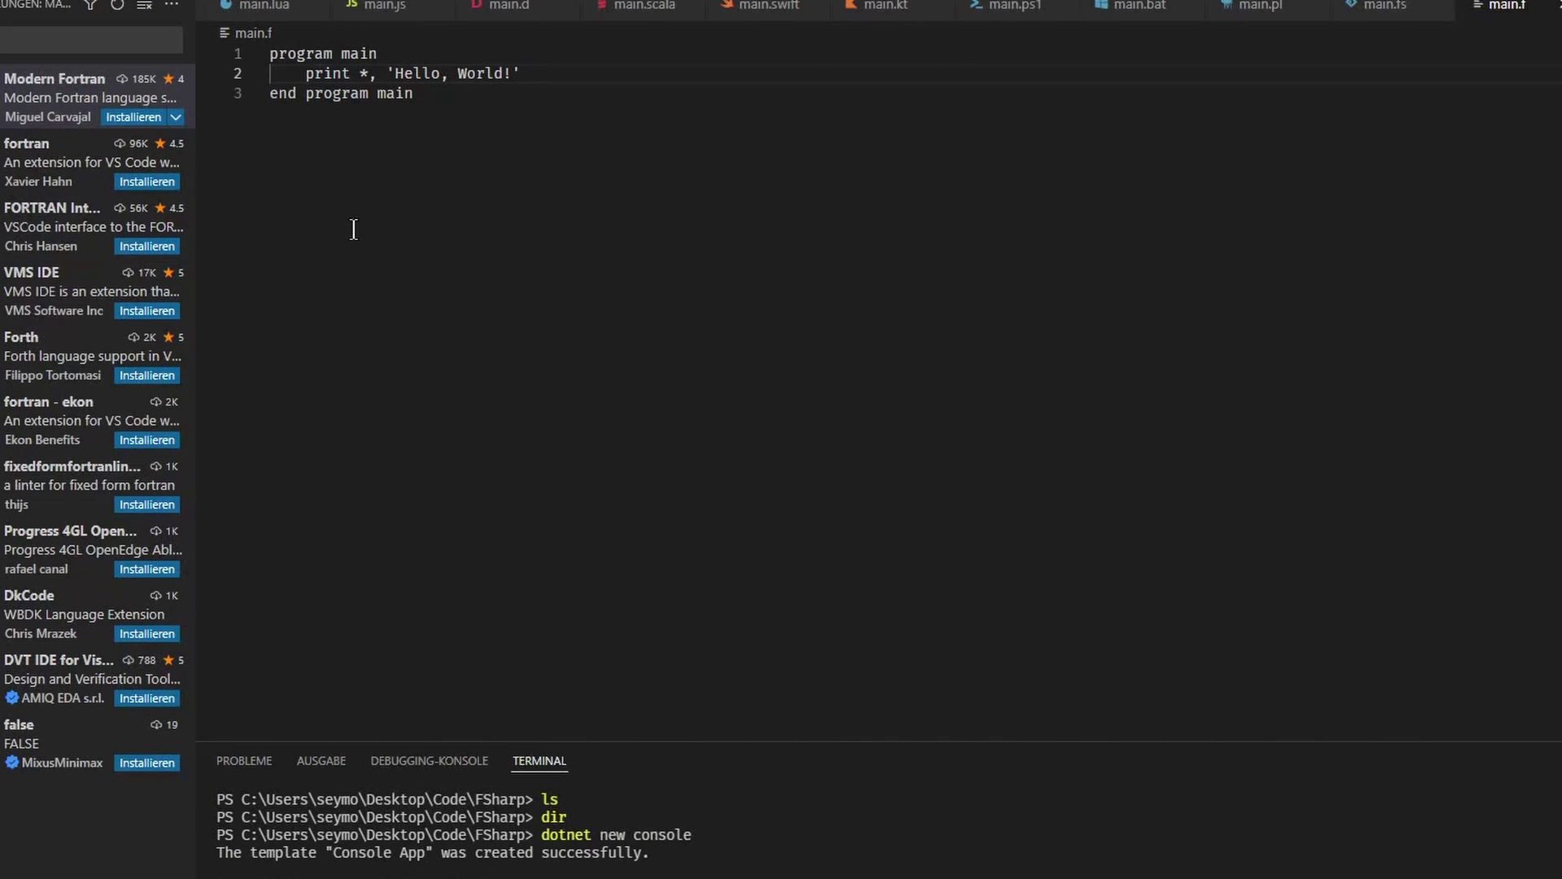
# Install the Modern Fortran extension from the Extensions view.
pyautogui.click(132, 117)
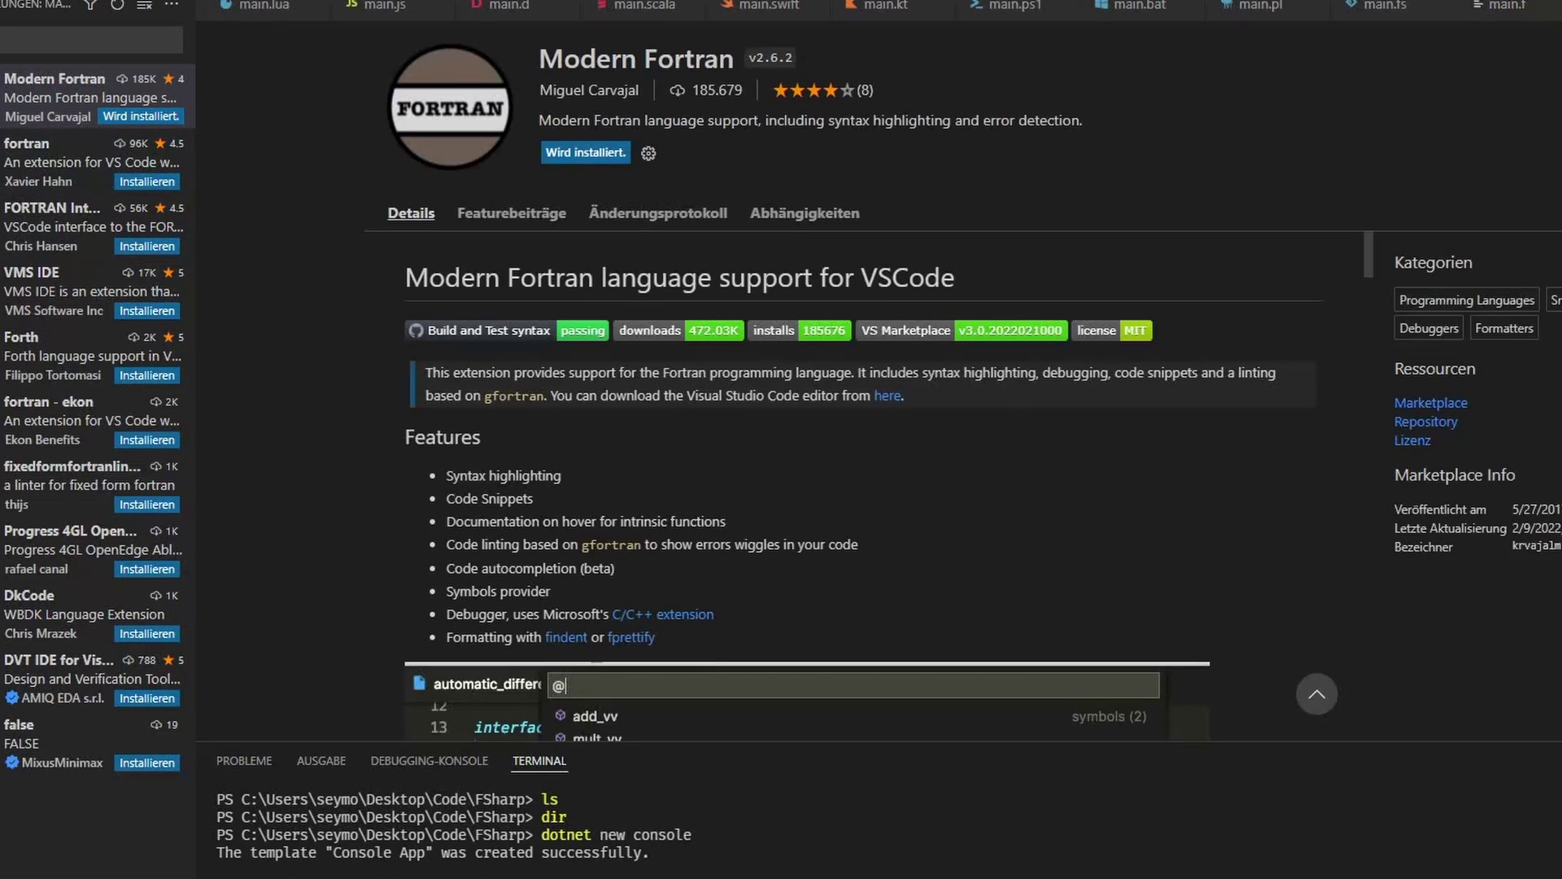